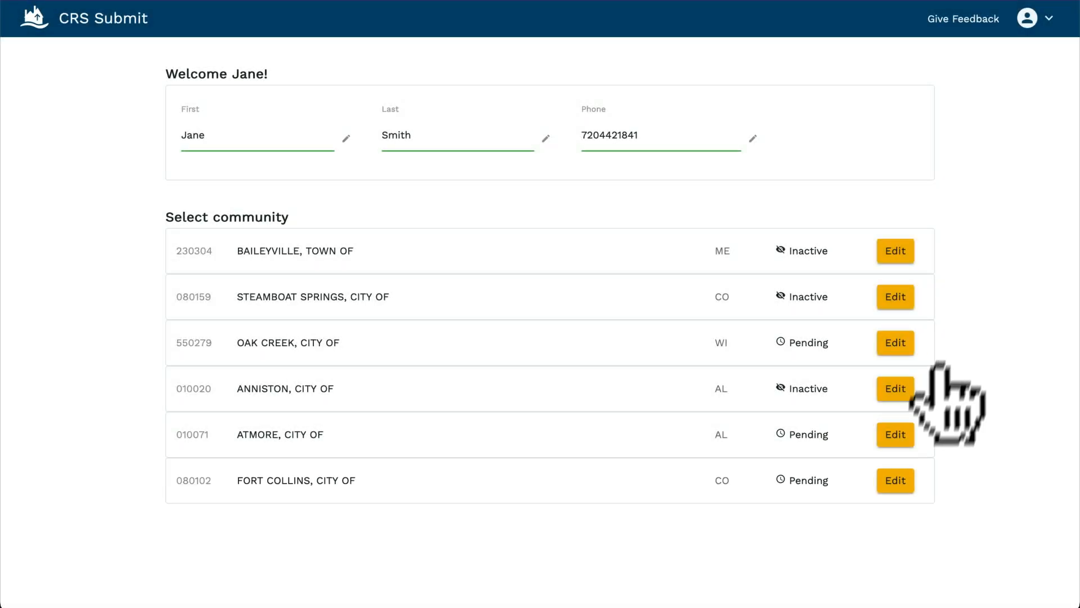
Open the City of Fort Collins community for editing and go to its submission.
{"action": "left_click", "coordinate": [896, 481]}
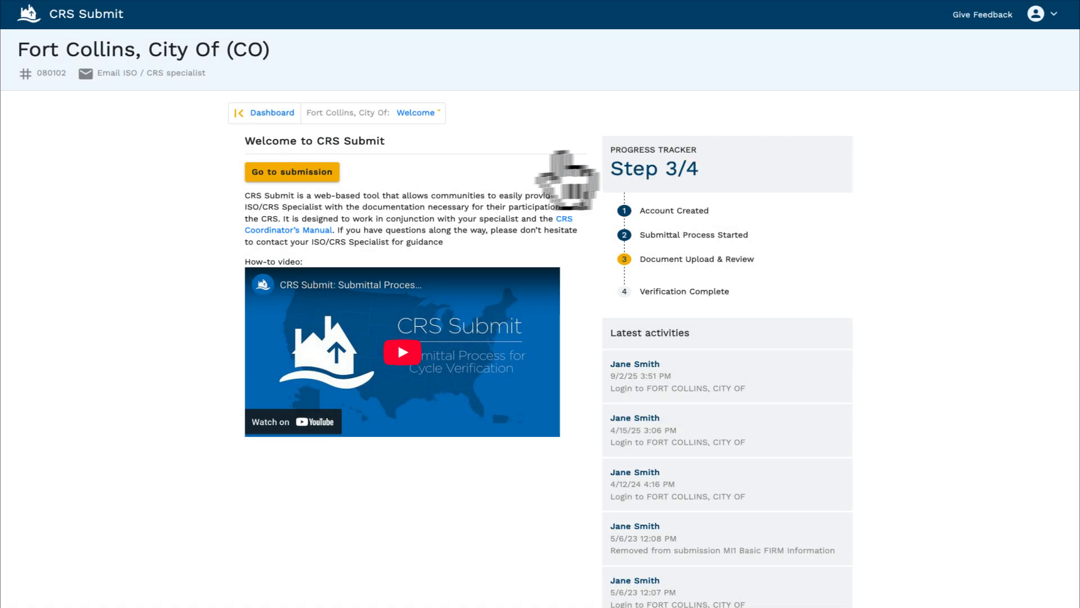
{"action": "left_click", "coordinate": [304, 172]}
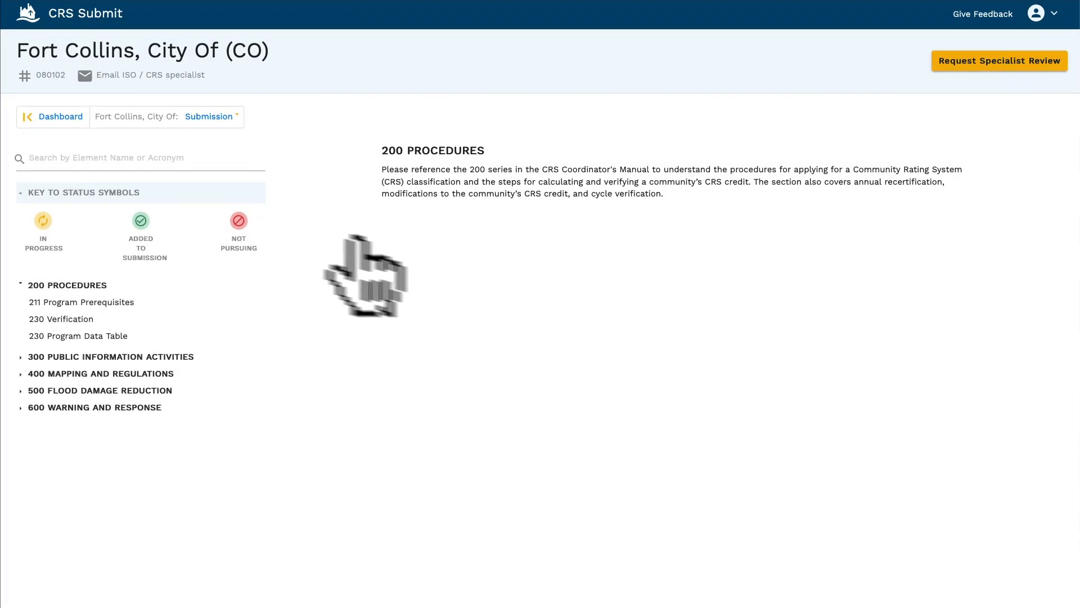
Search the elements for "Dam" and open 510 Floodplain management planning under 500 Flood Damage Reduction.
{"action": "left_click", "coordinate": [112, 160]}
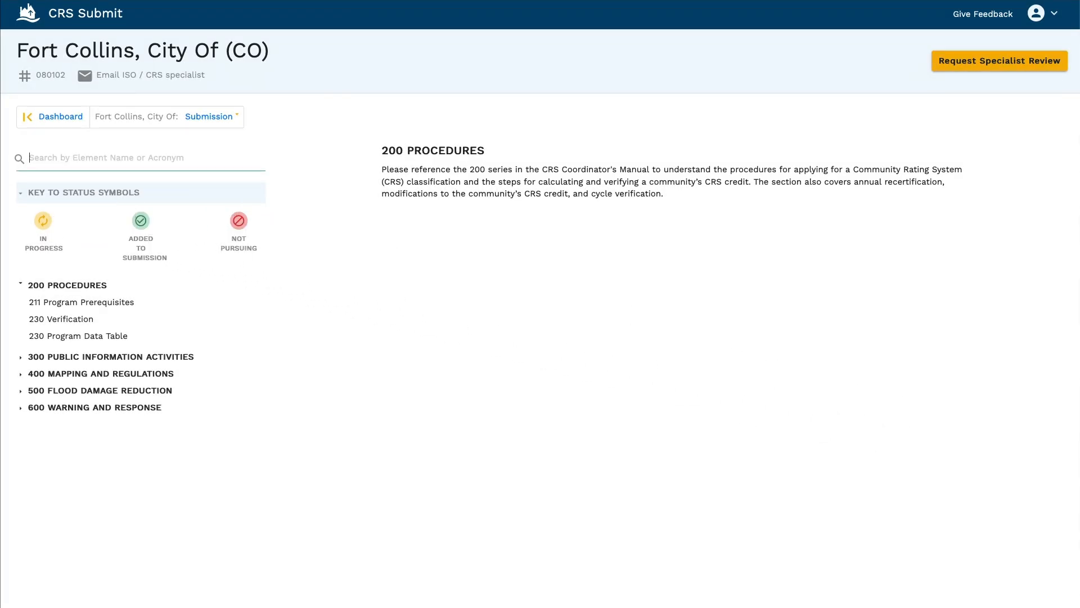
{"action": "type", "text": "Dam"}
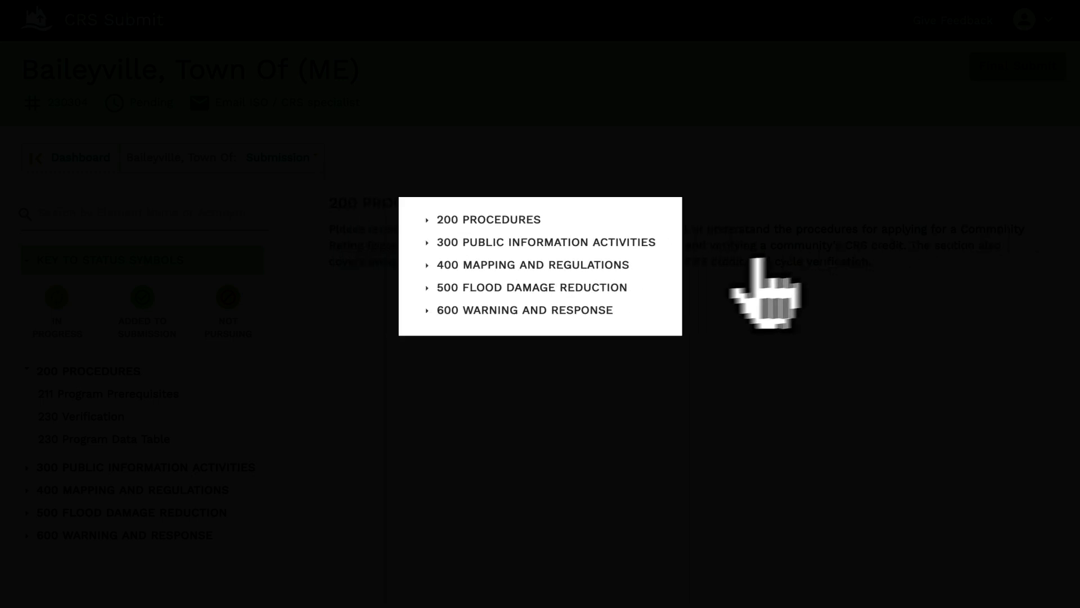
{"action": "left_click", "coordinate": [510, 288]}
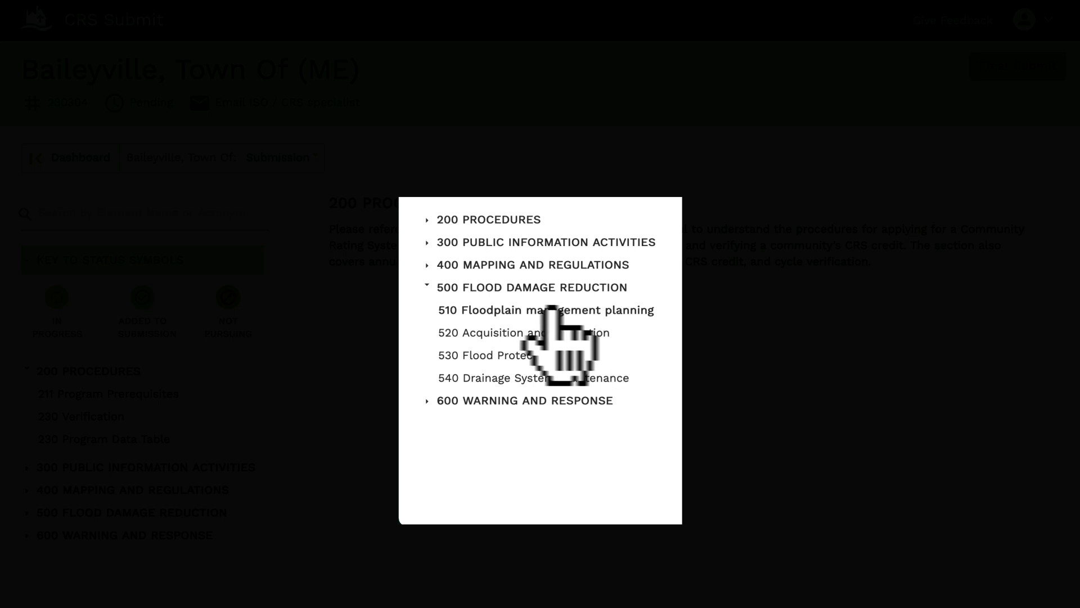
{"action": "left_click", "coordinate": [549, 310]}
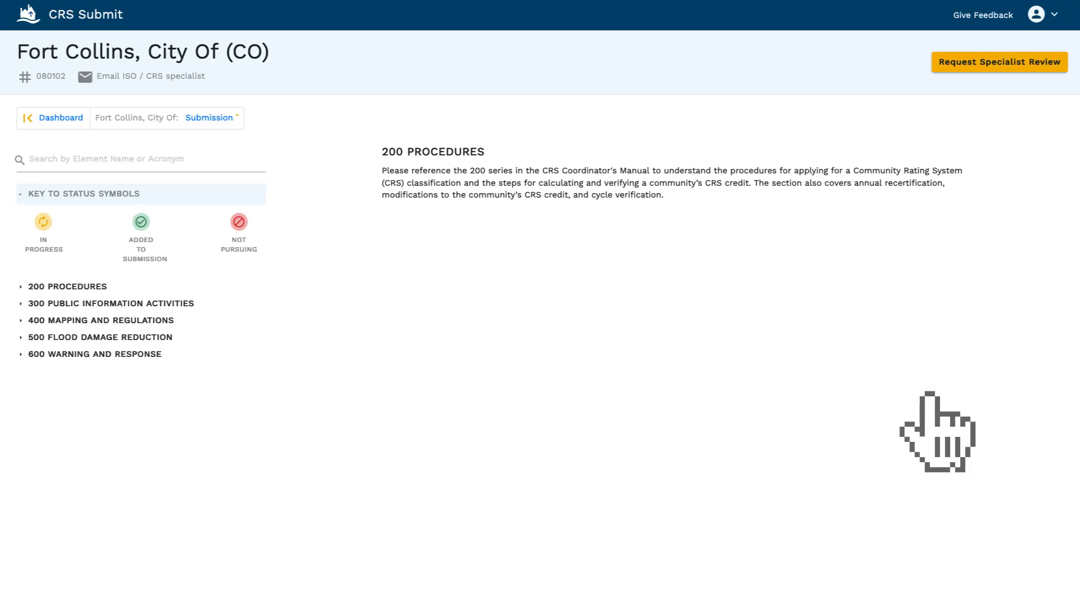
Open 320 Map Information Service under 300 Public Information Activities and begin its MI1 Basic FIRM Information element.
{"action": "left_click", "coordinate": [182, 301]}
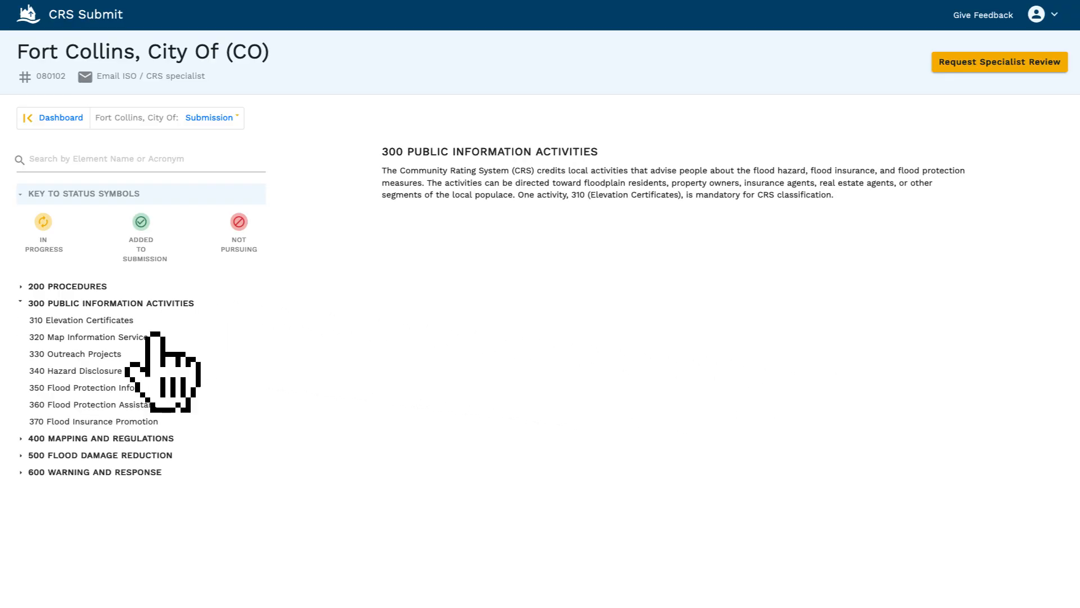
{"action": "left_click", "coordinate": [154, 336]}
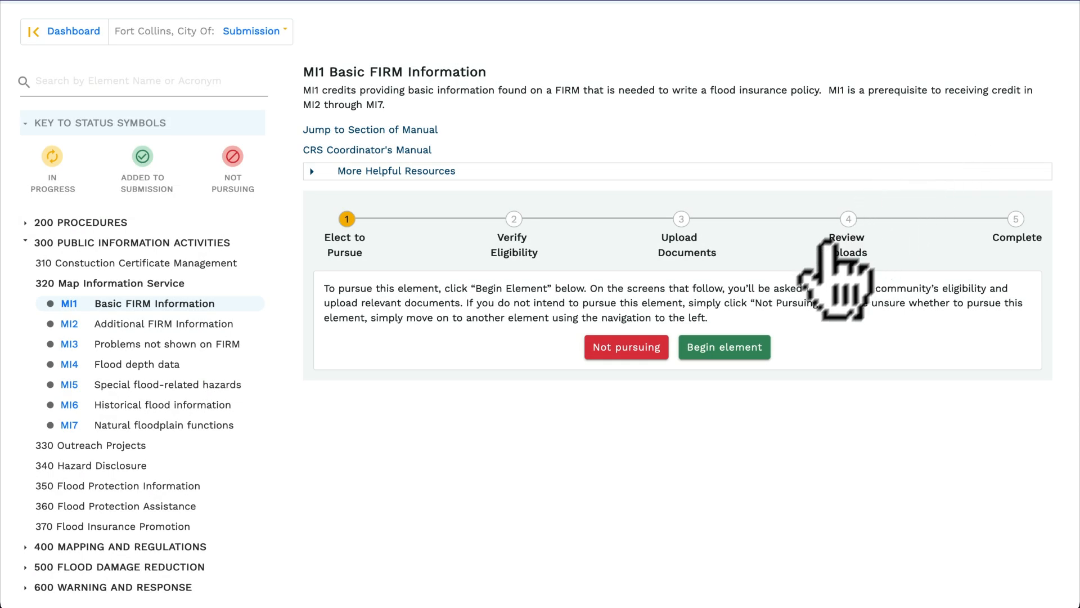
{"action": "left_click", "coordinate": [725, 347]}
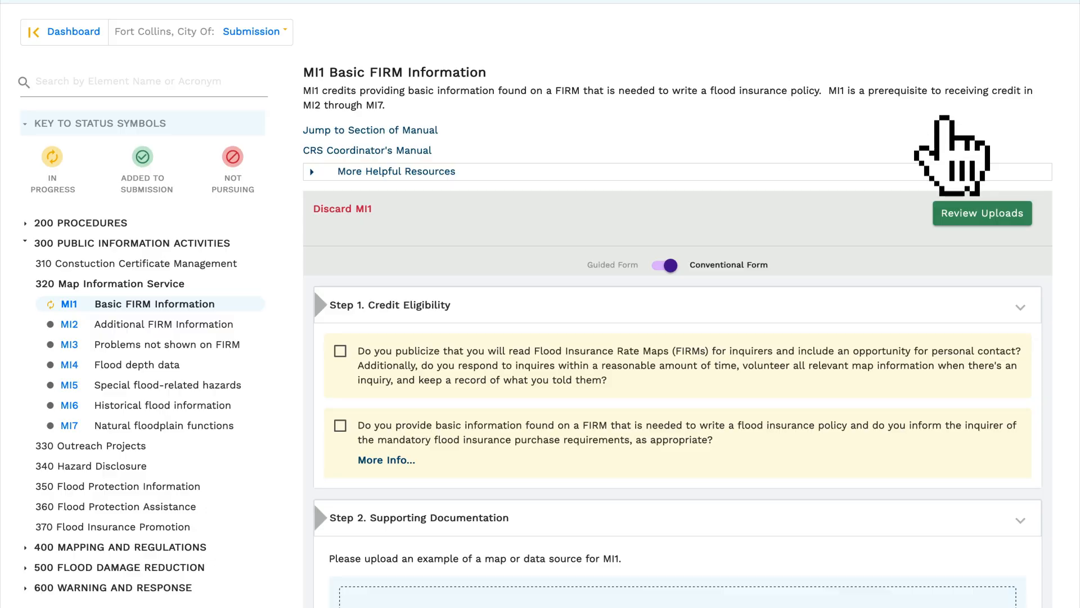
Upload 310 EC Explanation.pdf as supporting documentation and explain the bPR determination with "We determined bPR by factoring out".
{"action": "left_click", "coordinate": [386, 460]}
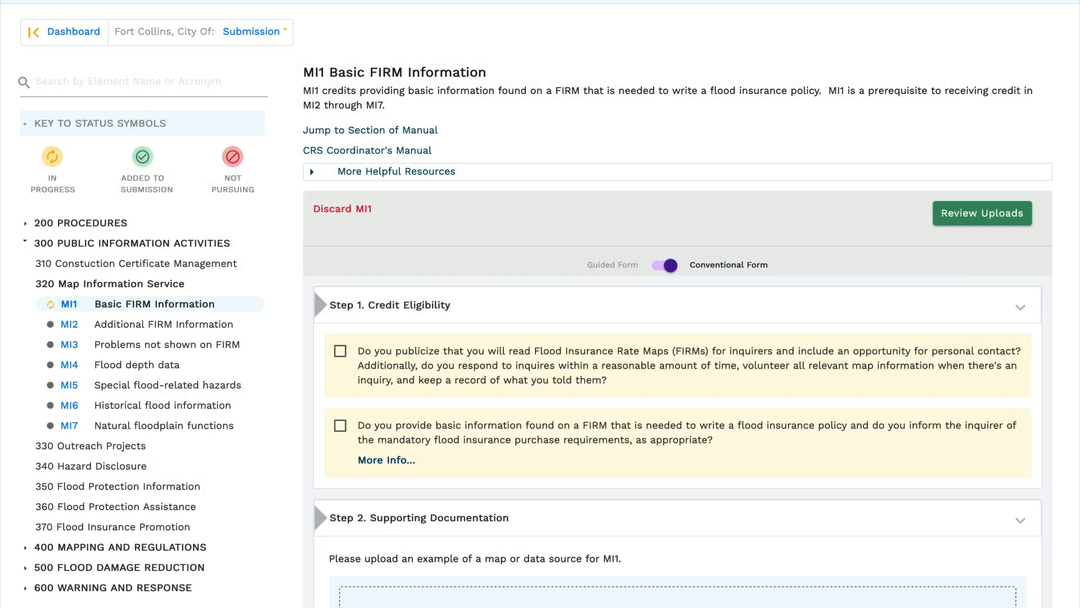
{"action": "scroll", "coordinate": [540, 304], "scroll_direction": "down", "scroll_amount": 3}
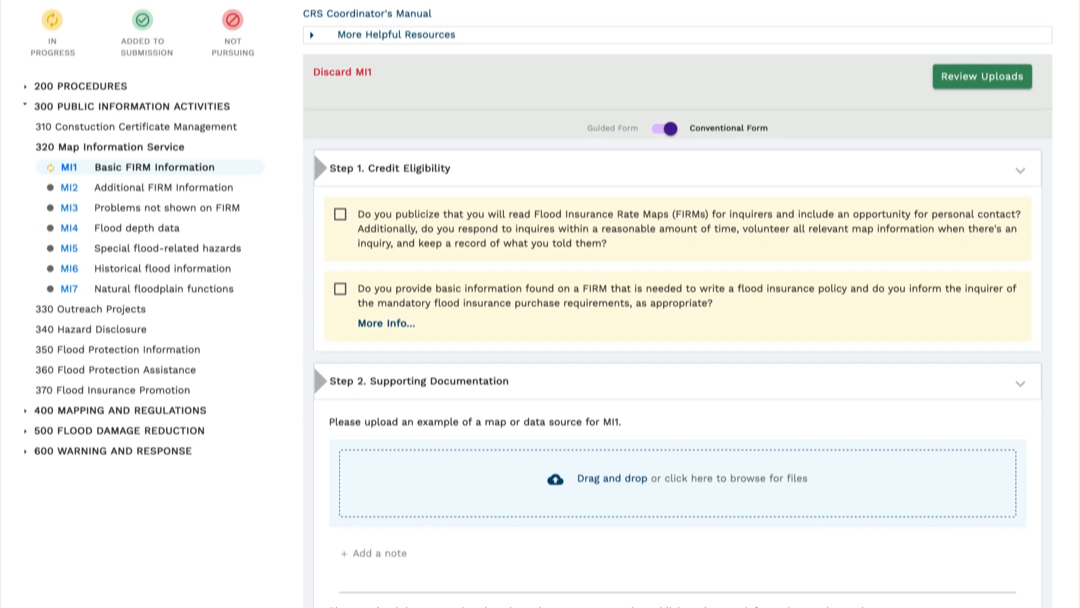
{"action": "scroll", "coordinate": [540, 303], "scroll_direction": "down", "scroll_amount": 5}
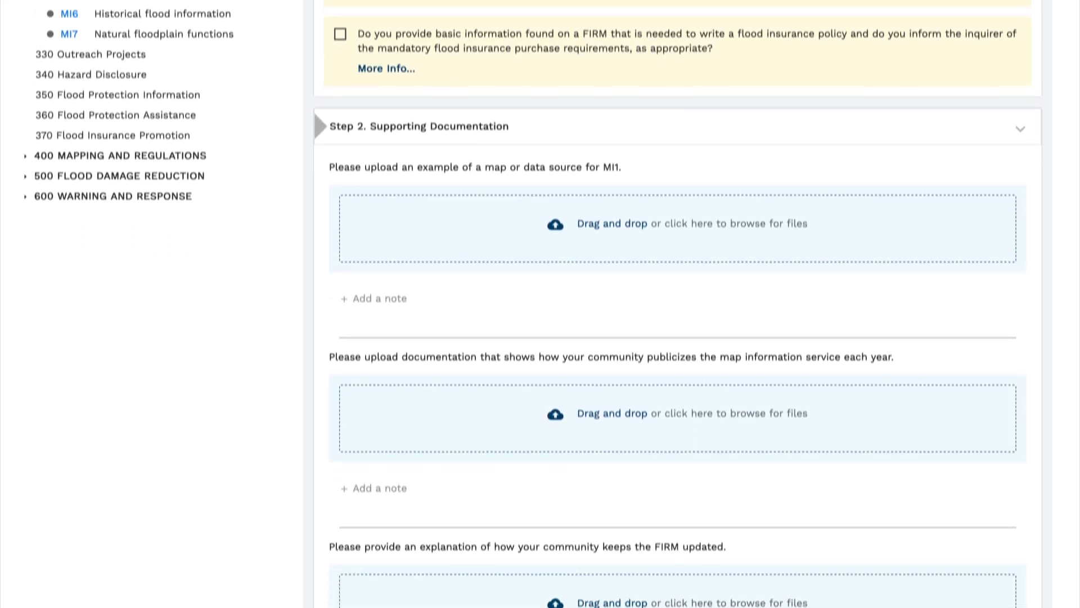
{"action": "scroll", "coordinate": [675, 304], "scroll_direction": "down", "scroll_amount": 1}
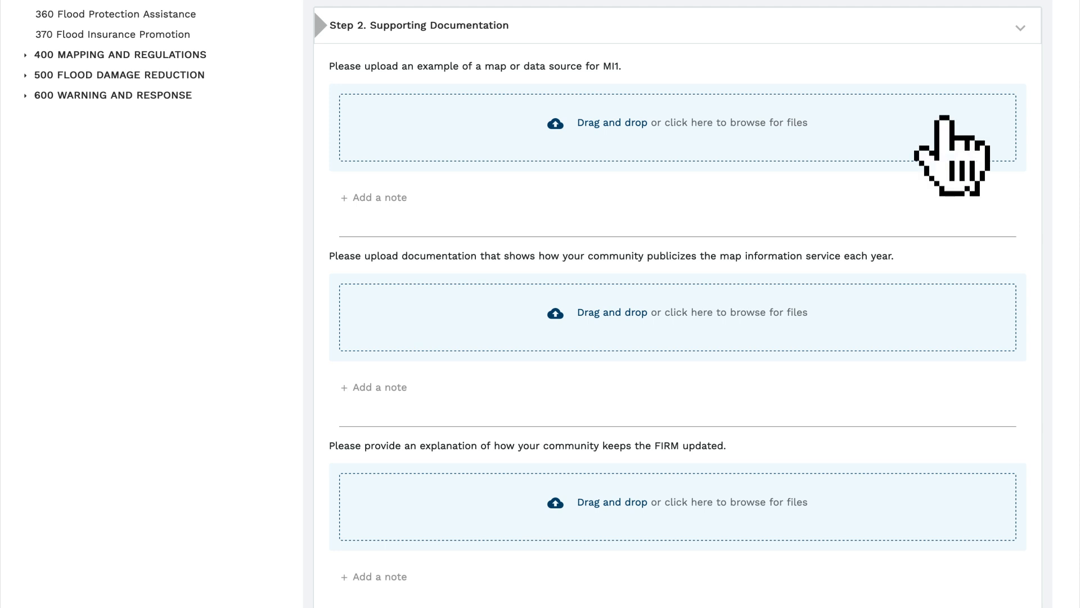
{"action": "left_click", "coordinate": [611, 315]}
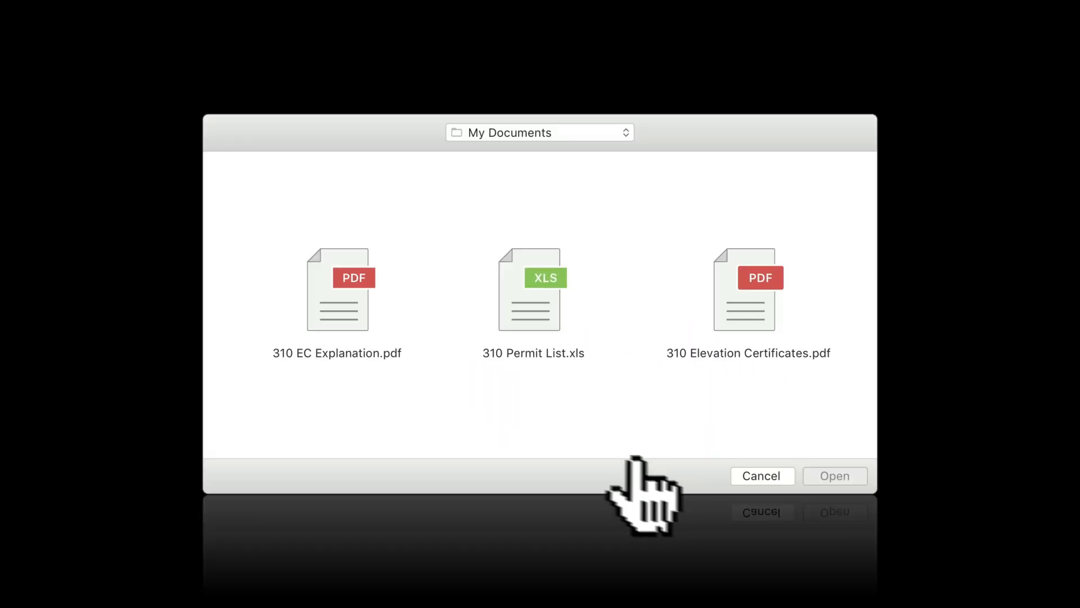
{"action": "left_click", "coordinate": [354, 316]}
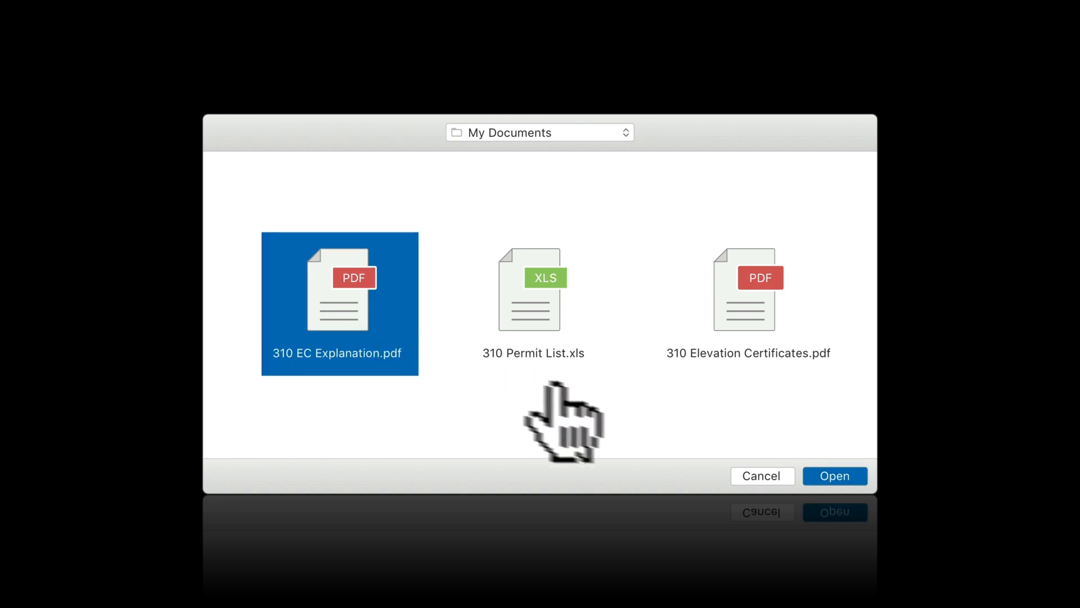
{"action": "left_click", "coordinate": [813, 476]}
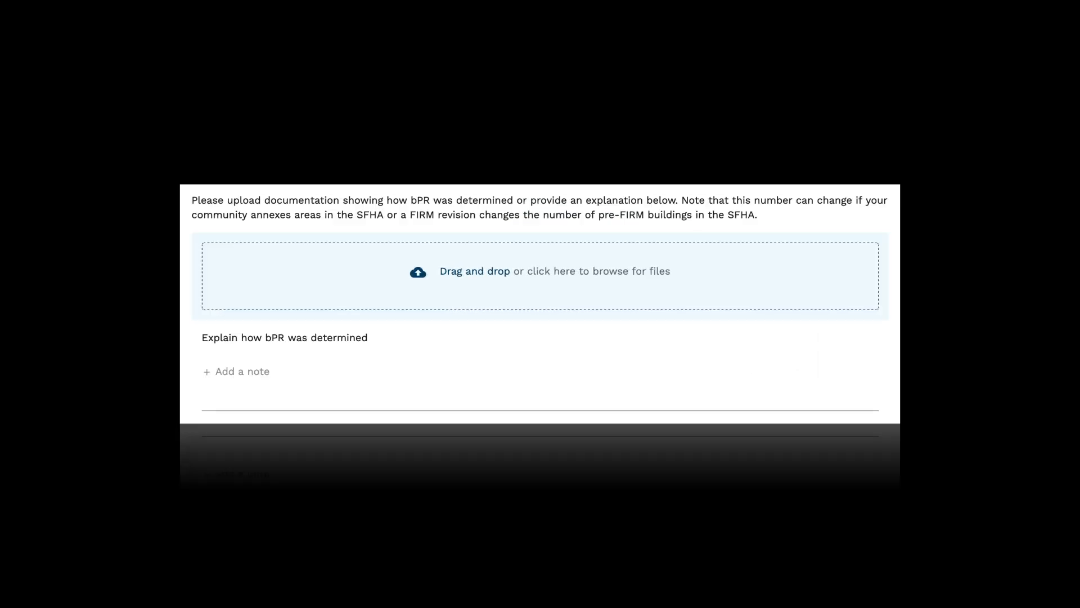
{"action": "type", "text": "We determined bPR by factoring out"}
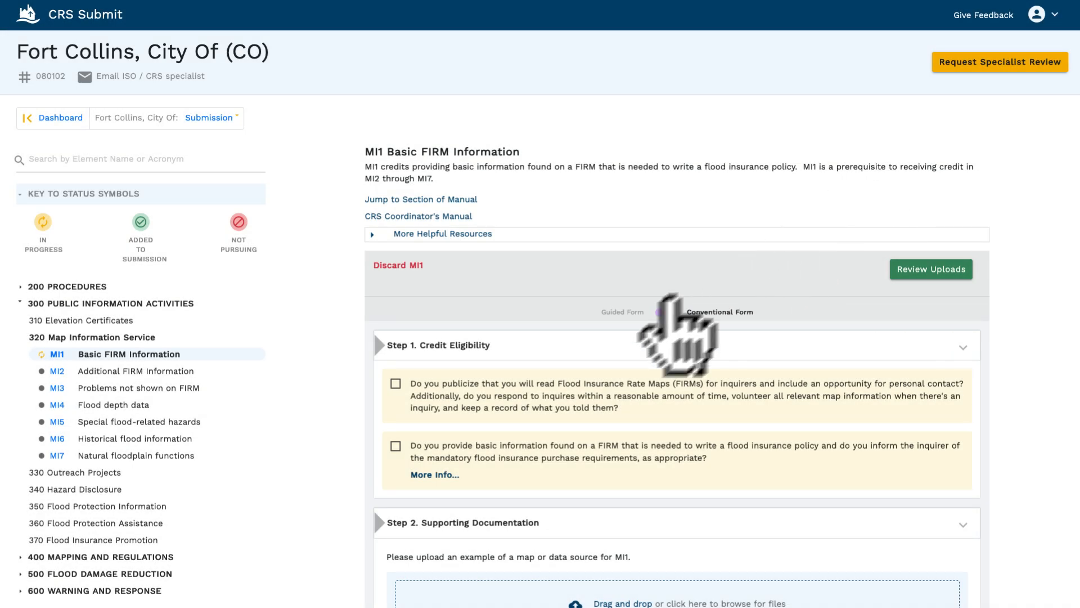
Switch MI1 to the guided form and answer Yes to publicizing the FIRM reading service for inquirers.
{"action": "left_click", "coordinate": [660, 313]}
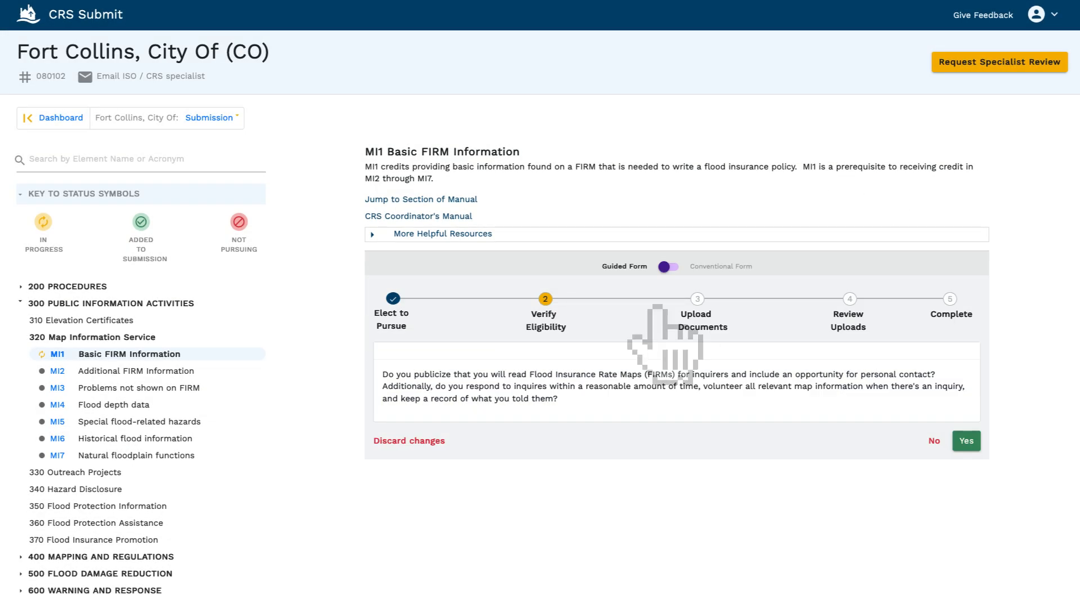
{"action": "left_click", "coordinate": [967, 441]}
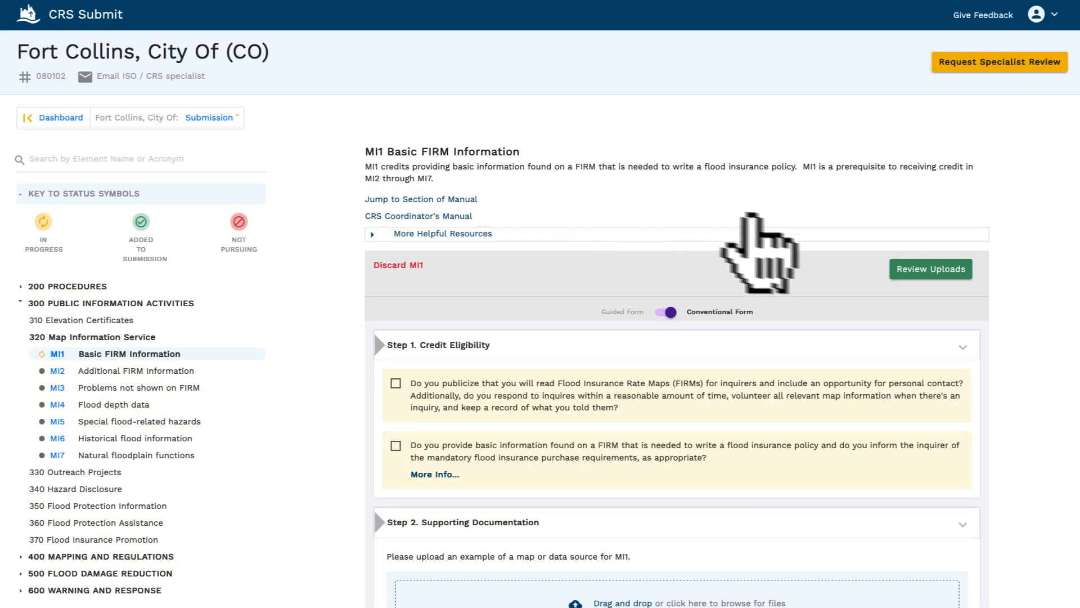
Review the MI1 uploads and add the element's verification documents to the submission.
{"action": "left_click", "coordinate": [928, 269]}
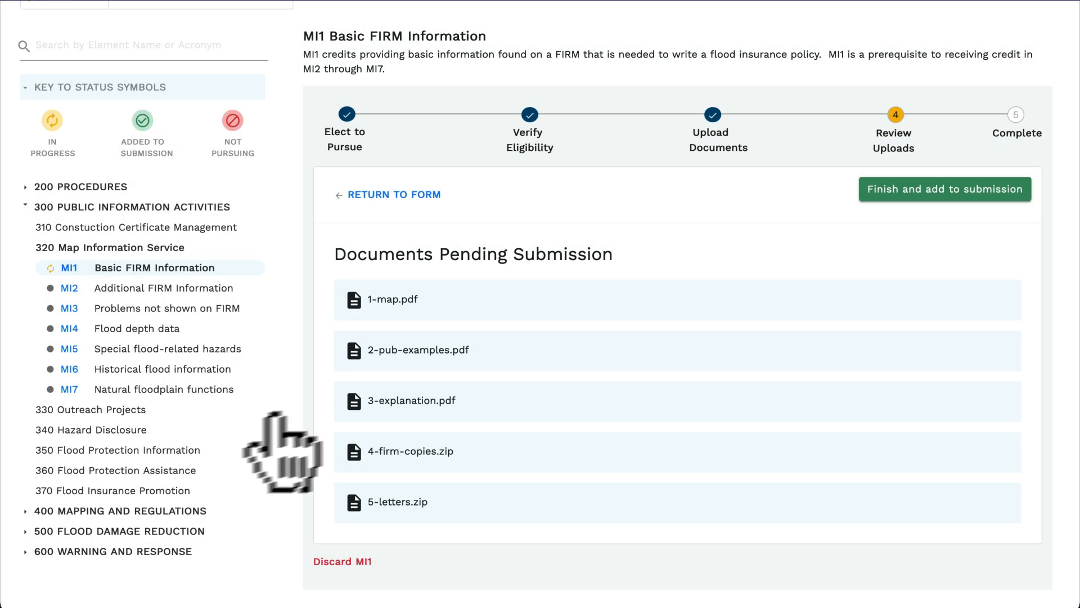
{"action": "left_click", "coordinate": [955, 189]}
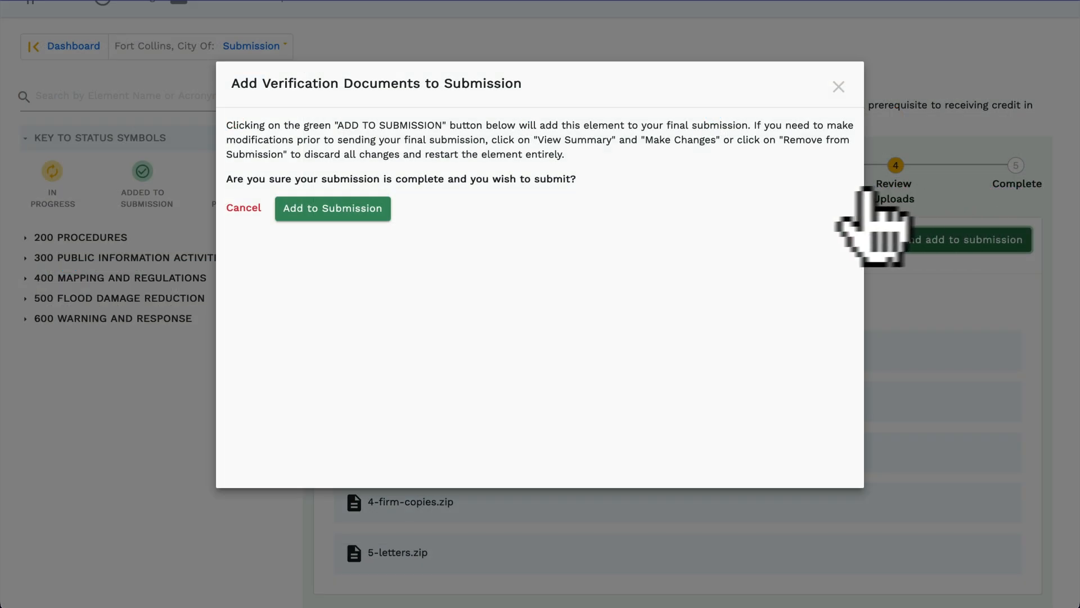
{"action": "left_click", "coordinate": [334, 208]}
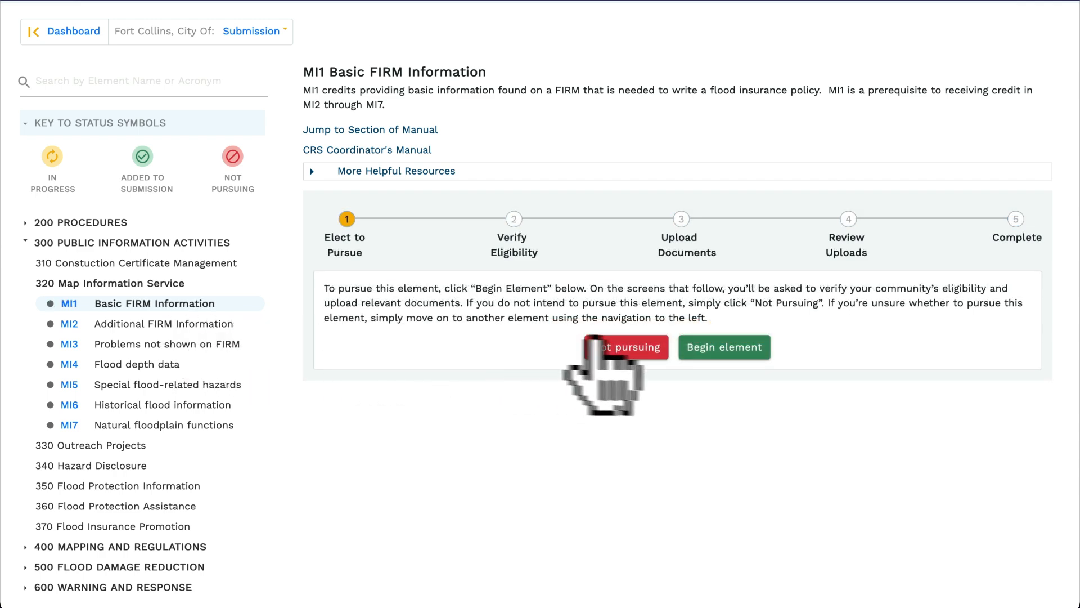
Mark MI1 Basic FIRM Information as not pursuing and discard all work in the element.
{"action": "left_click", "coordinate": [725, 346]}
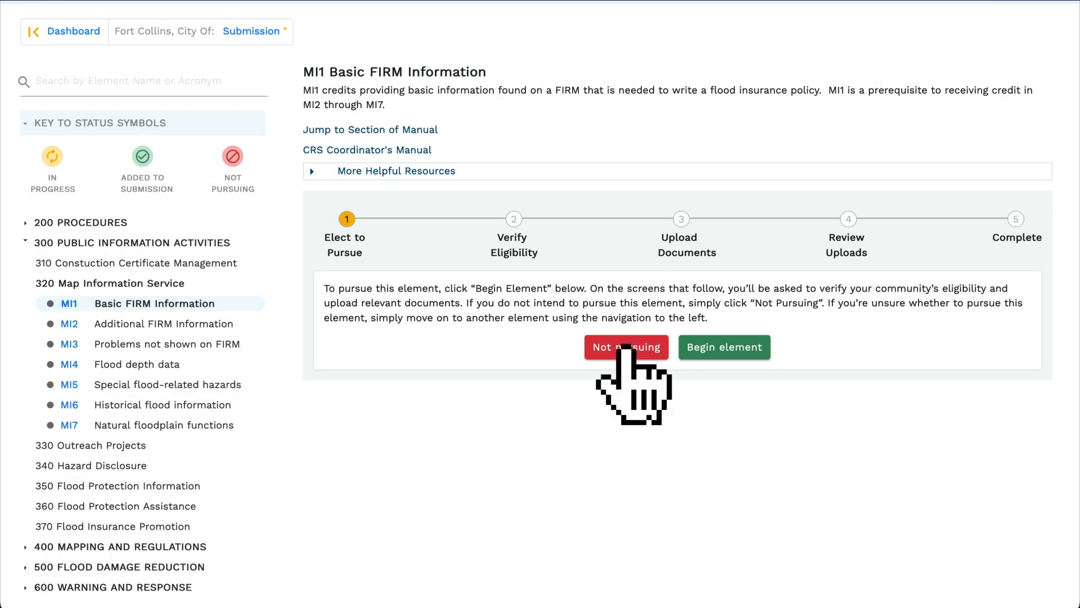
{"action": "left_click", "coordinate": [627, 347]}
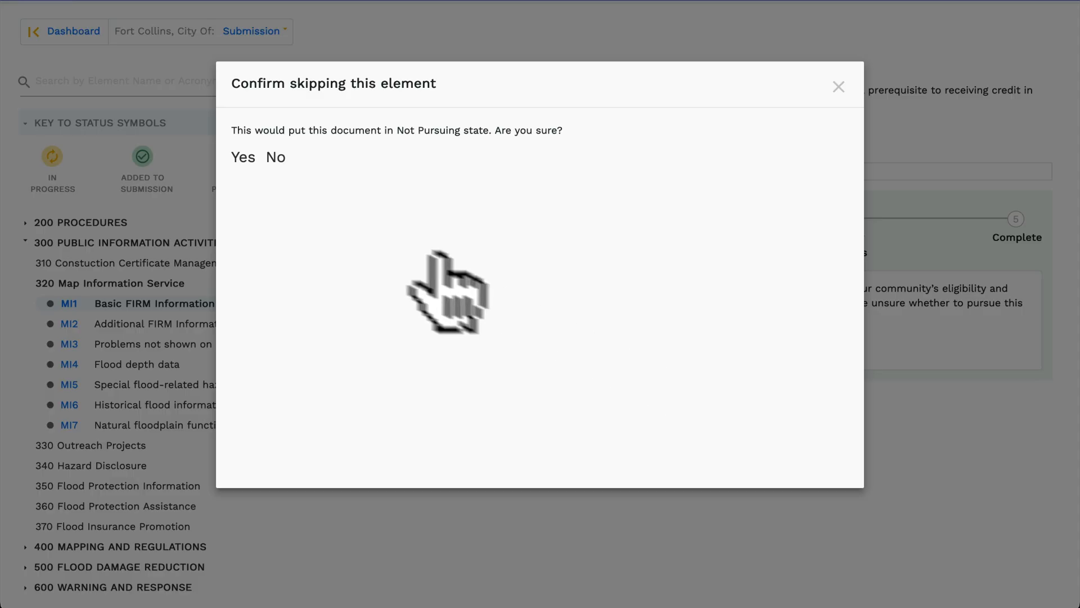
{"action": "left_click", "coordinate": [242, 155]}
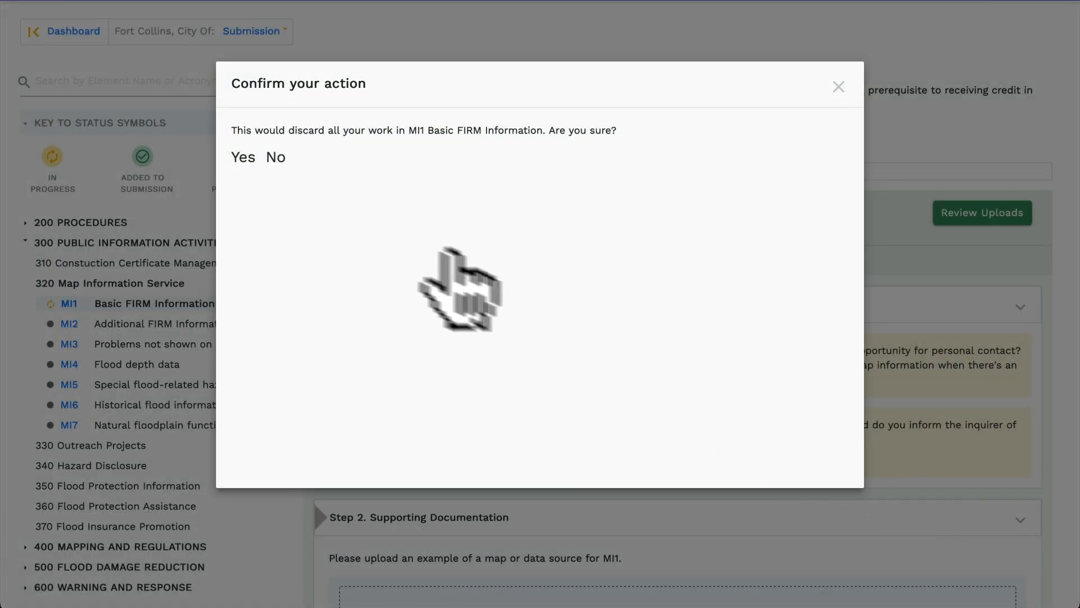
{"action": "left_click", "coordinate": [251, 158]}
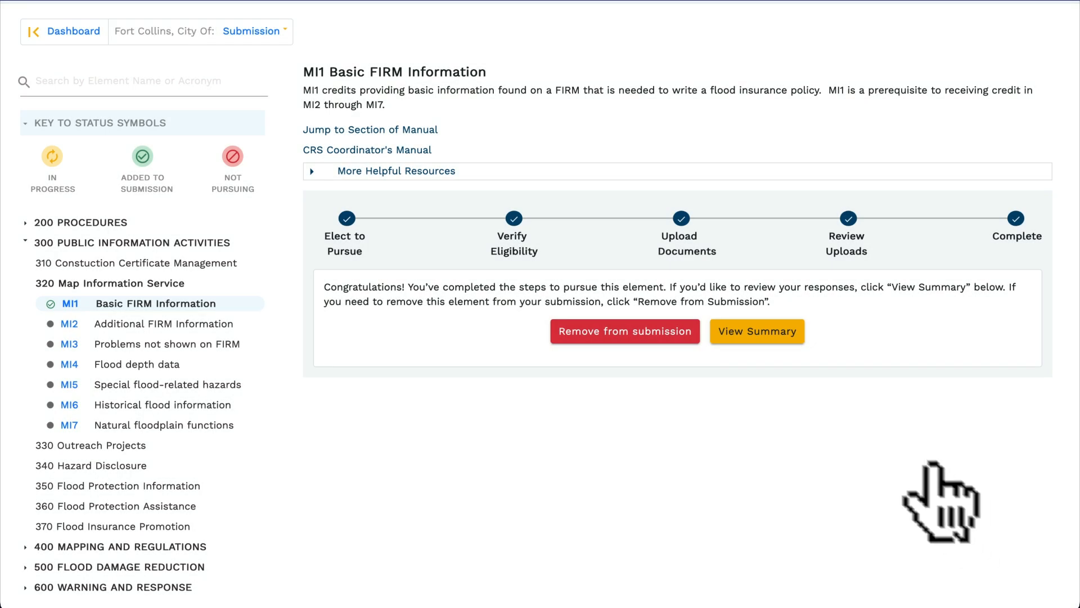
View the summary of the completed MI1 element and reopen the element for changes.
{"action": "left_click", "coordinate": [776, 332]}
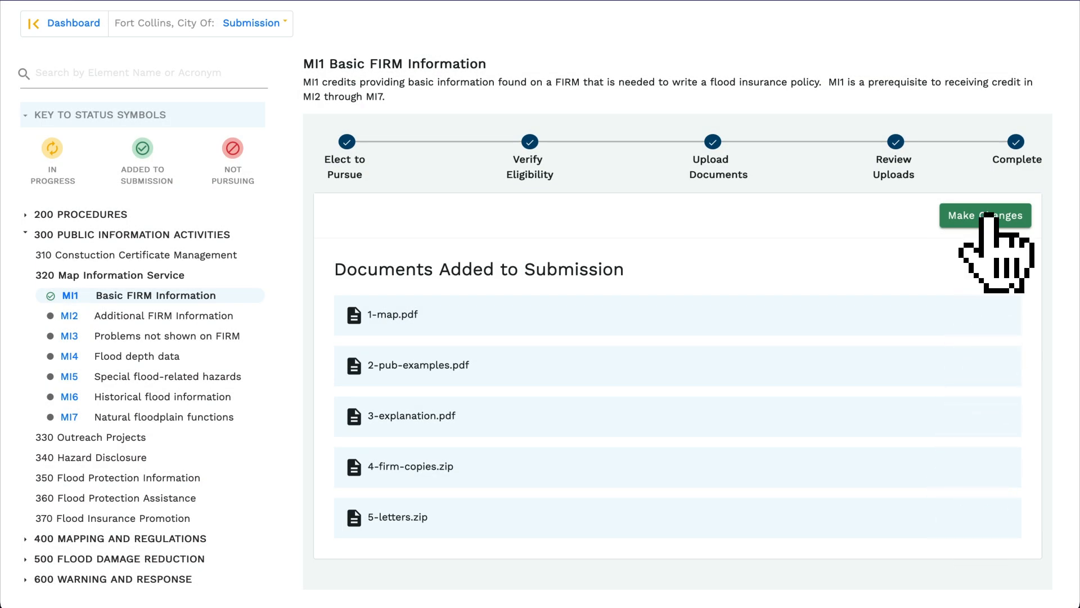
{"action": "left_click", "coordinate": [970, 216]}
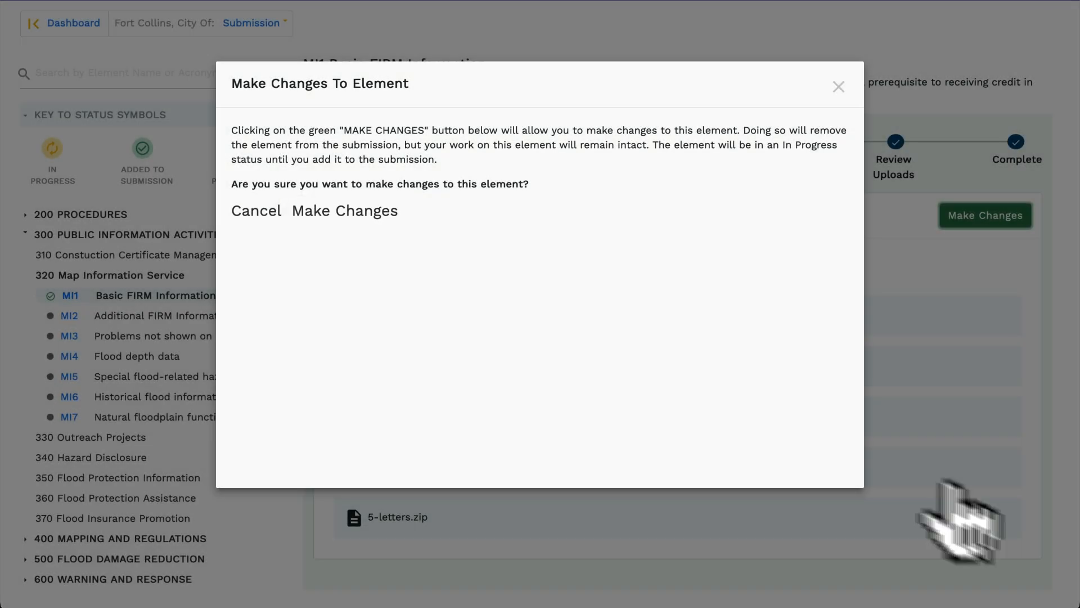
{"action": "left_click", "coordinate": [356, 212]}
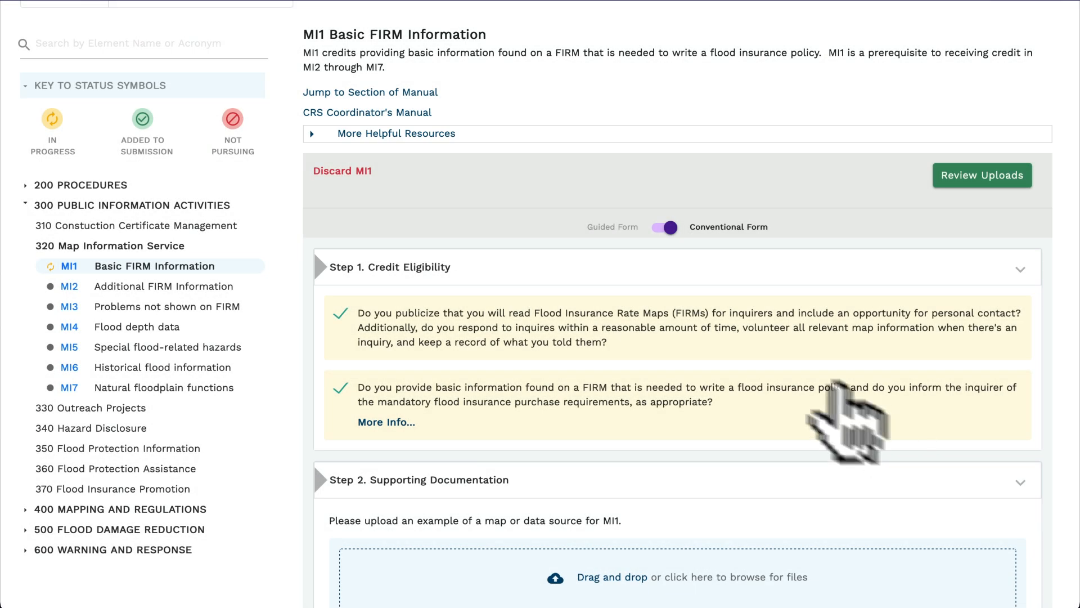
Expand the additional helpful resources for MI1 and open the CRS Coordinator's Manual.
{"action": "left_click", "coordinate": [394, 133]}
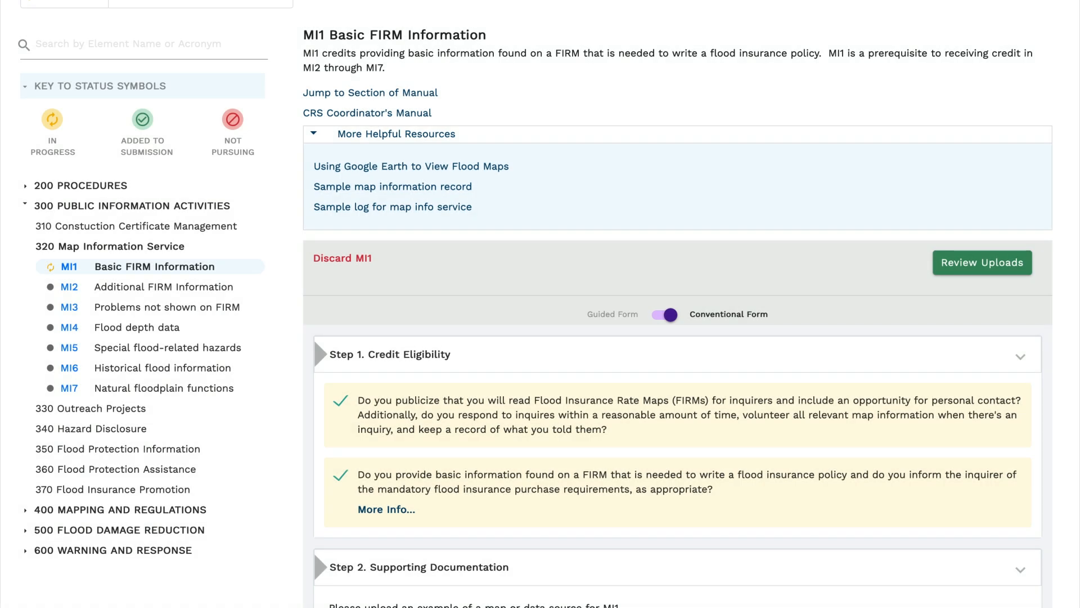
{"action": "left_click", "coordinate": [366, 113]}
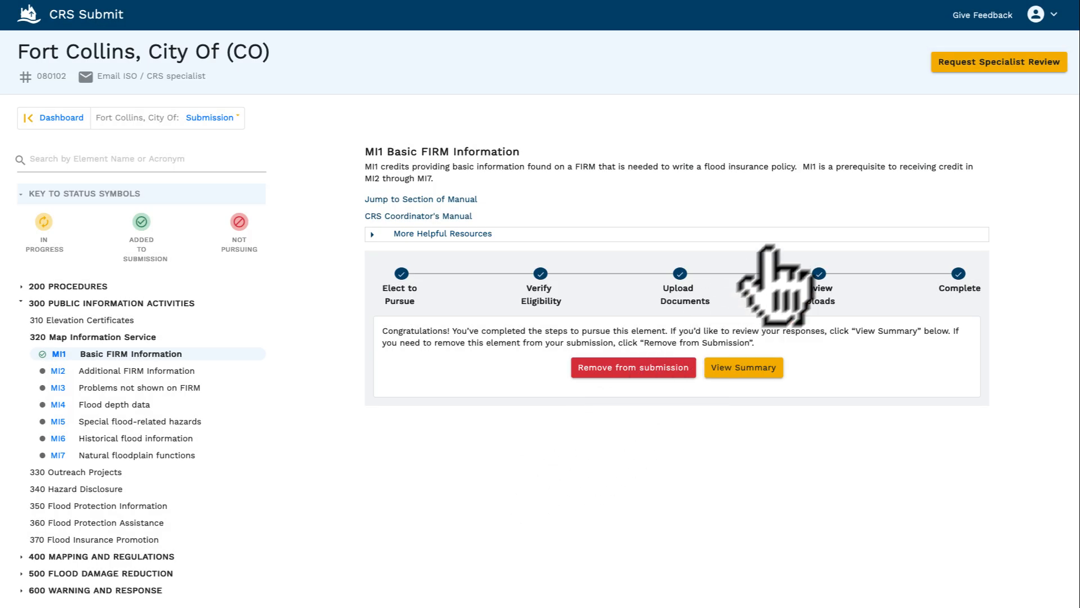
Start a specialist review request and move 510 FMP Floodplain management planning to the elements added to submission.
{"action": "left_click", "coordinate": [993, 61]}
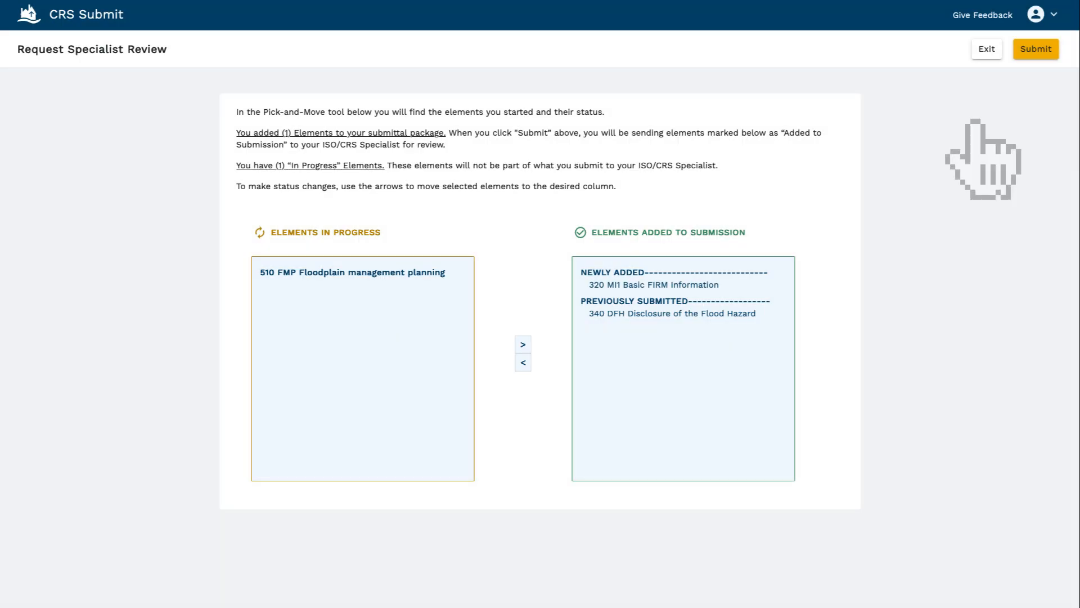
{"action": "left_click", "coordinate": [378, 272]}
{"action": "left_click", "coordinate": [523, 344]}
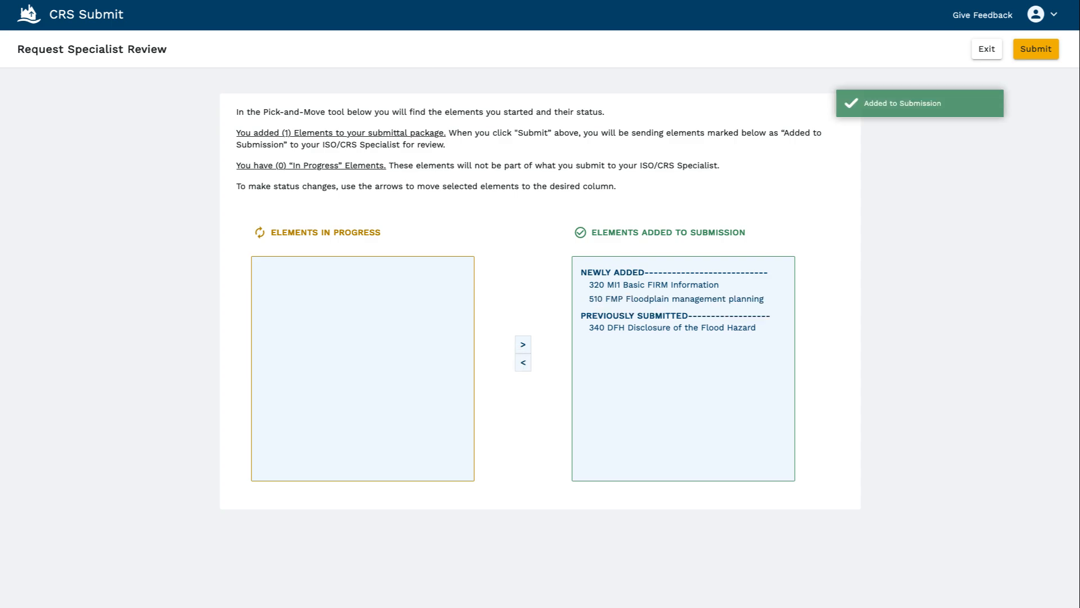